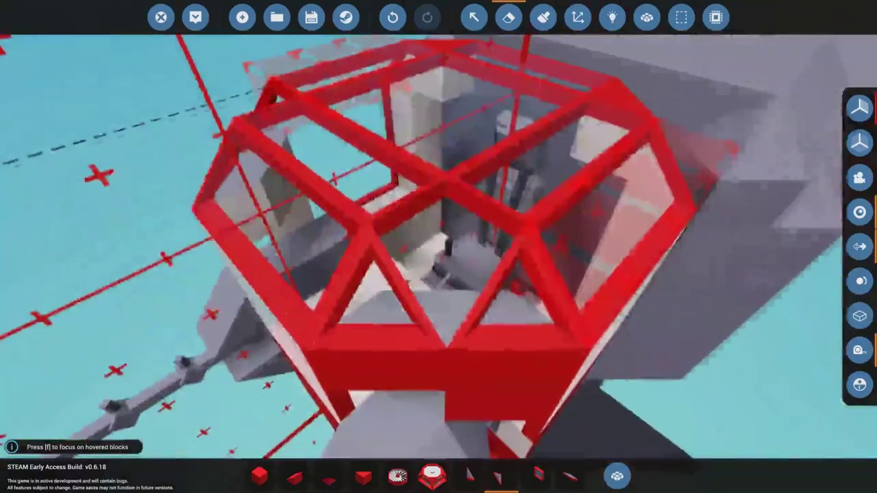
- Undo the last placed block and orbit in close over the red cockpit frame
key("ctrl+z")
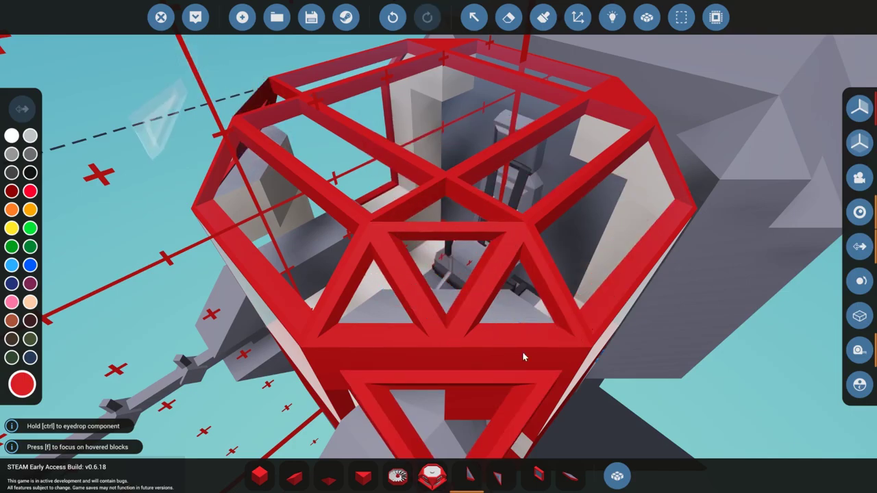
left_click_drag(522, 356, 464, 190)
left_click_drag(441, 242, 479, 226)
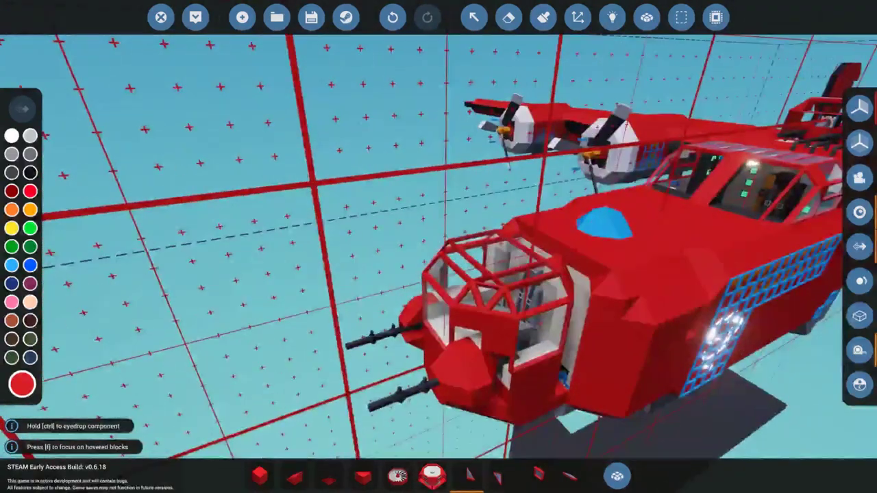
scroll(439, 246, "up", 5)
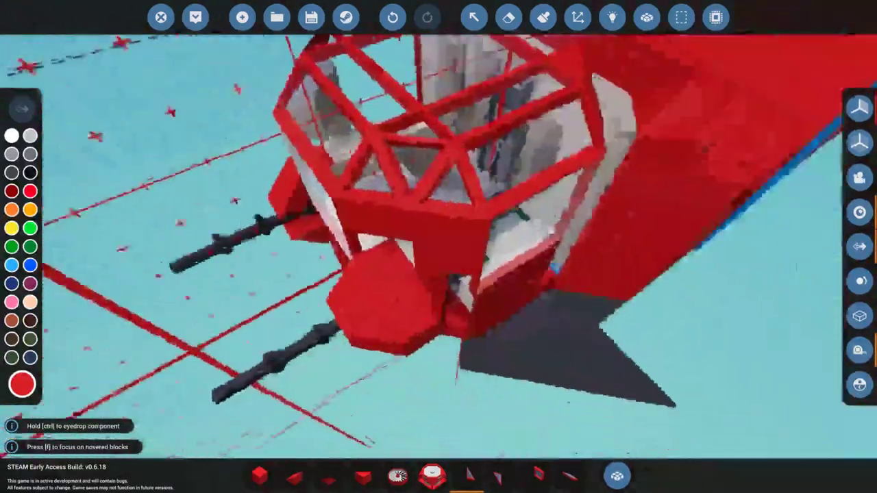
scroll(439, 247, "up", 5)
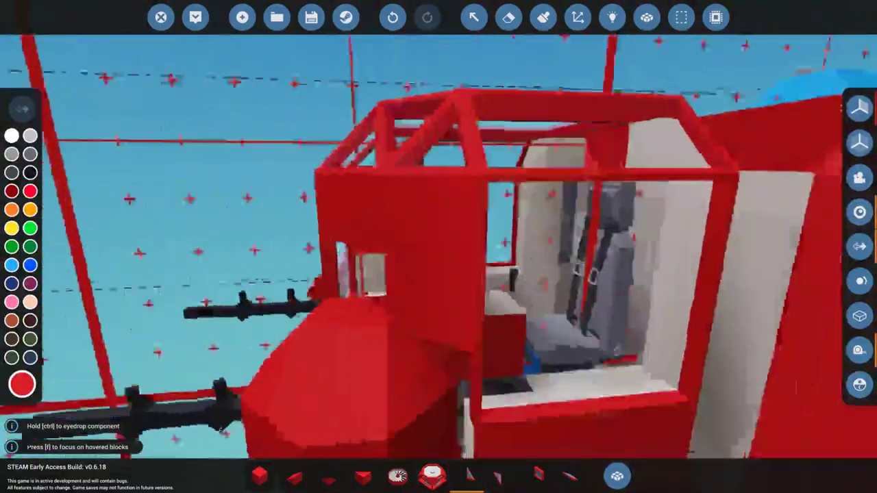
scroll(438, 247, "down", 5)
- Erase an old armour block from the cockpit and select the 1x1 window wedge
key("x")
left_click(506, 276)
left_click(569, 482)
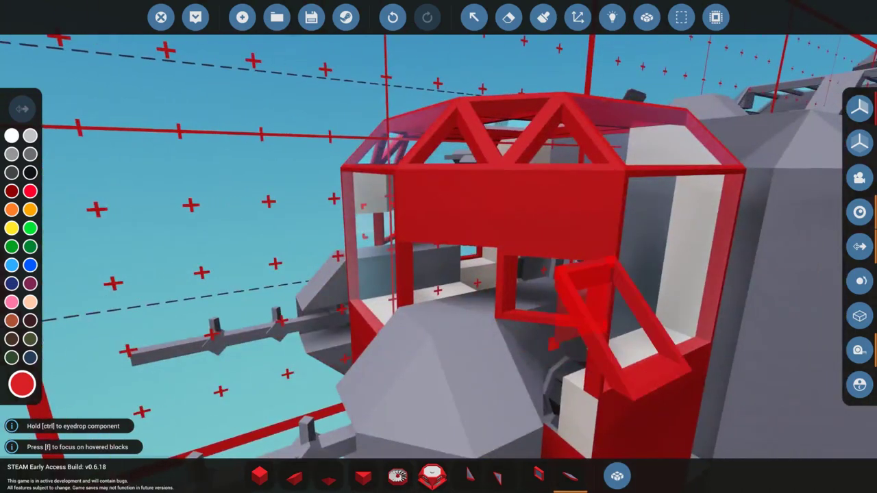
left_click_drag(376, 285, 590, 357)
- Alternate between erasing and placing window pieces while orbiting around the cockpit frame
left_click(509, 17)
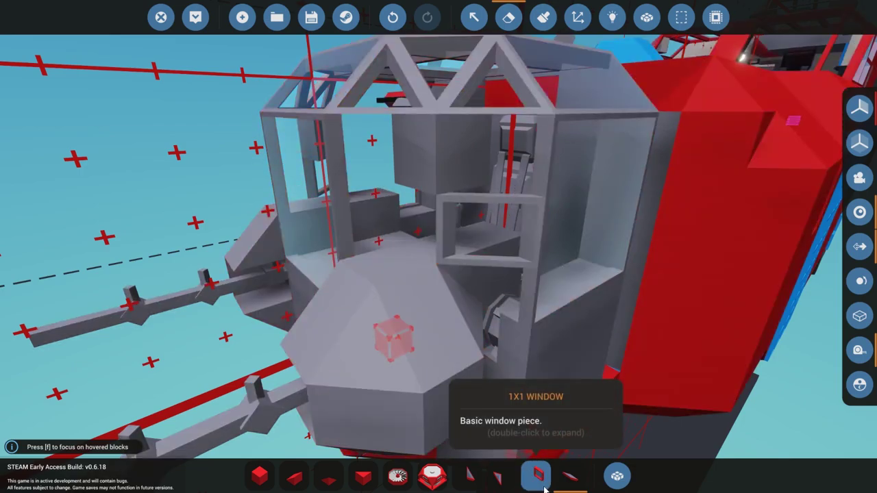
left_click(545, 488)
left_click_drag(425, 150, 466, 206)
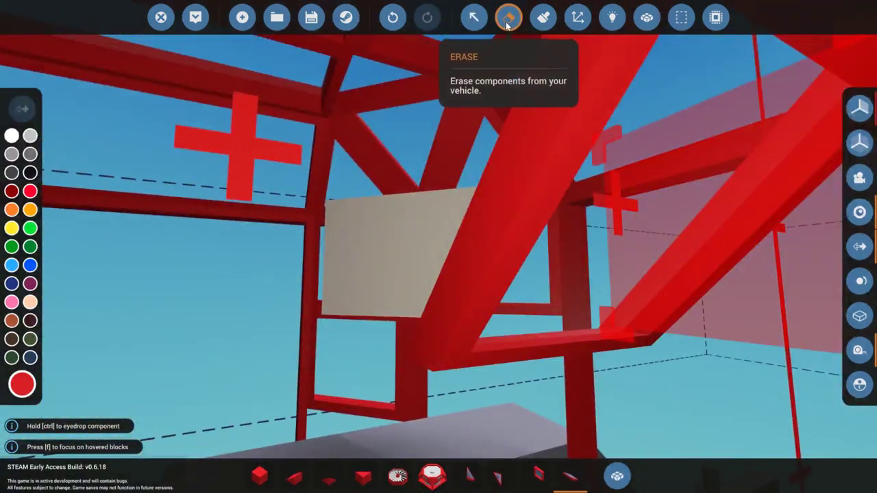
left_click(509, 17)
left_click_drag(396, 326, 479, 227)
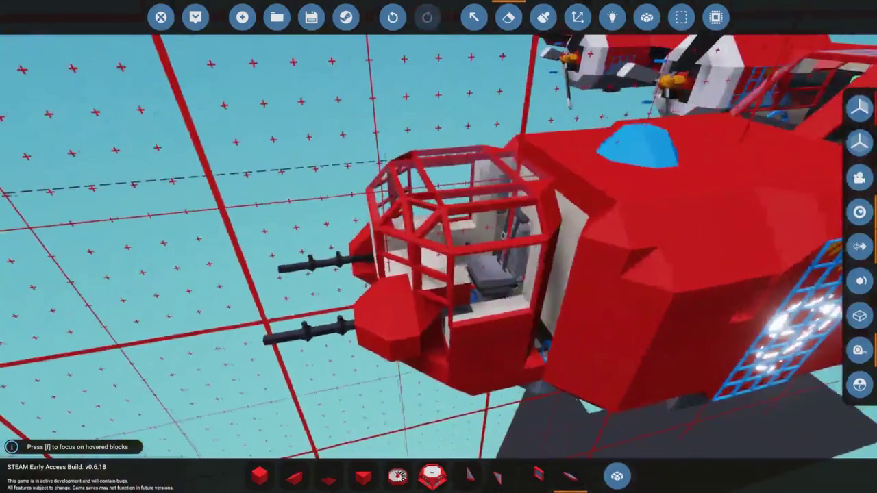
left_click_drag(439, 247, 433, 262)
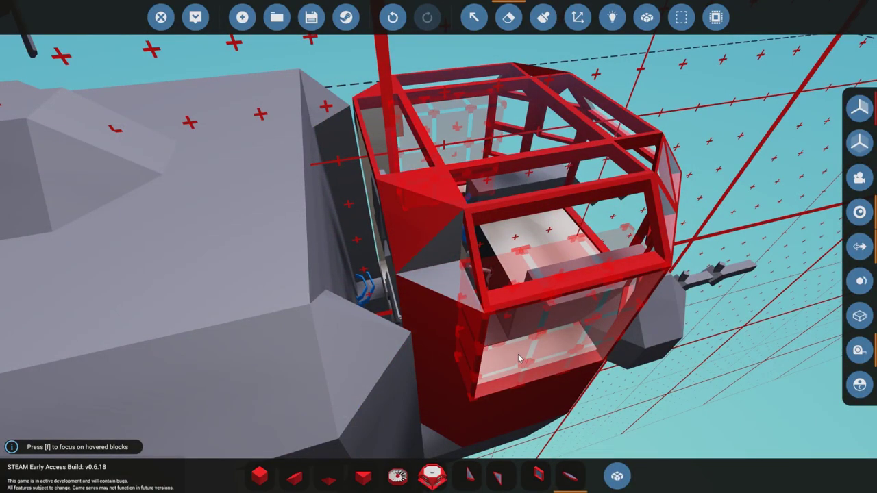
left_click_drag(525, 359, 480, 329)
left_click_drag(453, 290, 463, 273)
- Undo the last change at the cockpit front and select the window pyramid
key("ctrl+z")
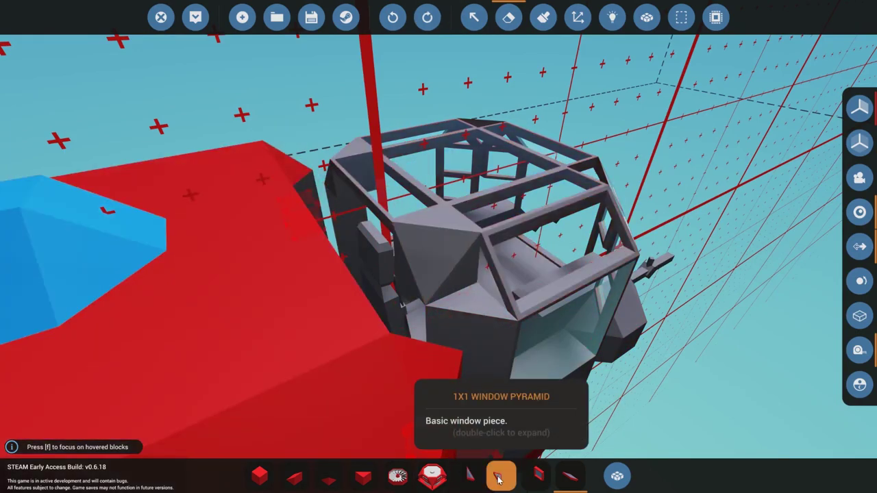
left_click(498, 479)
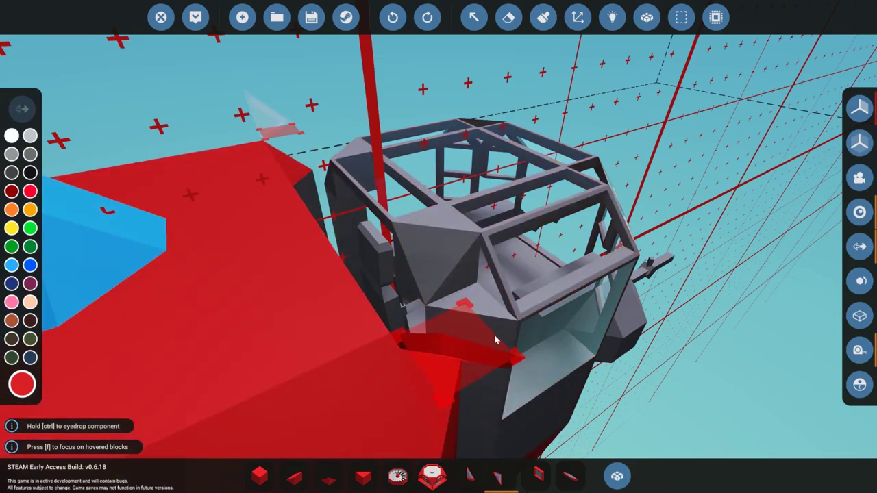
key("f")
scroll(505, 319, "down", 3)
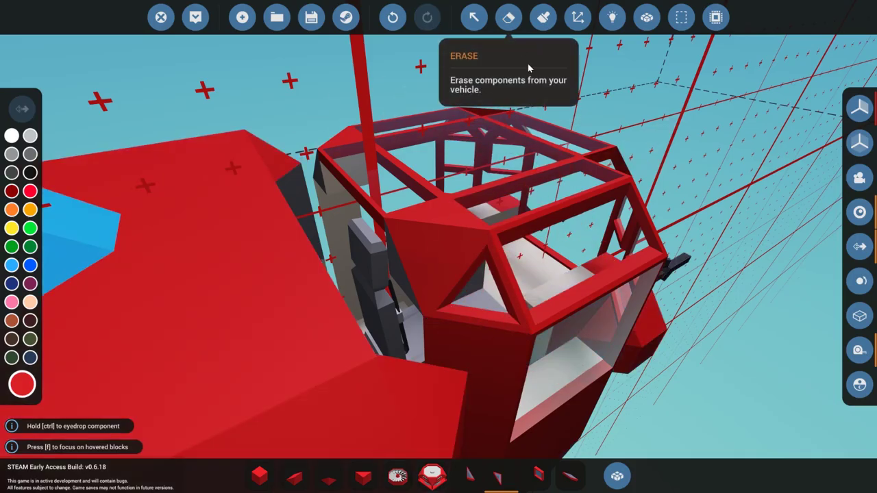
left_click_drag(529, 67, 528, 67)
- With the eraser and then the window wedge, move the view through the cockpit interior
left_click(509, 18)
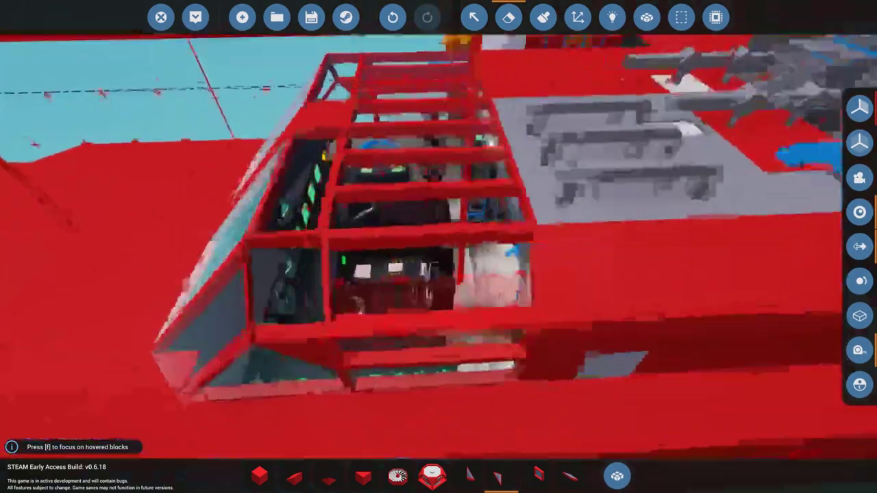
left_click_drag(533, 355, 593, 490)
left_click(581, 480)
key("a")
key("w")
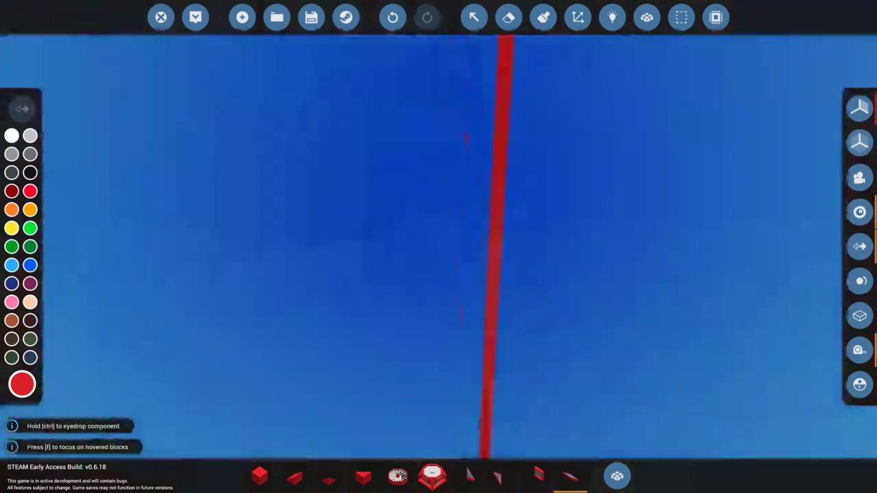
key("s")
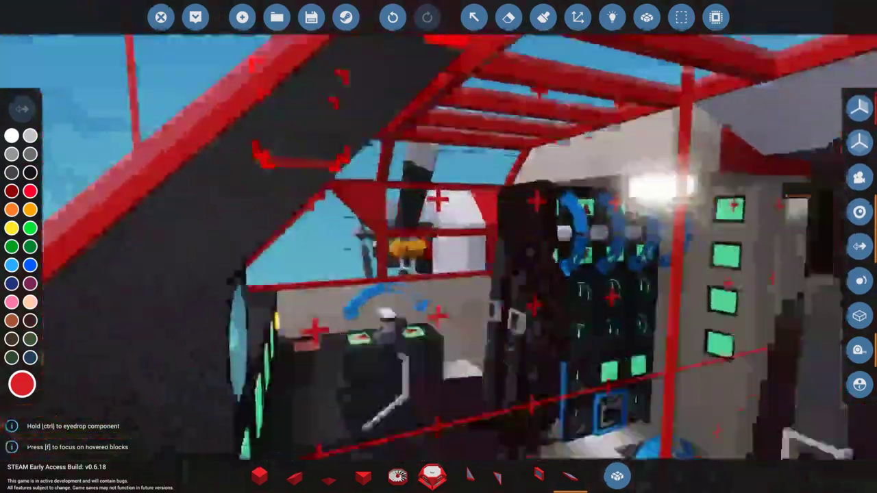
key("s")
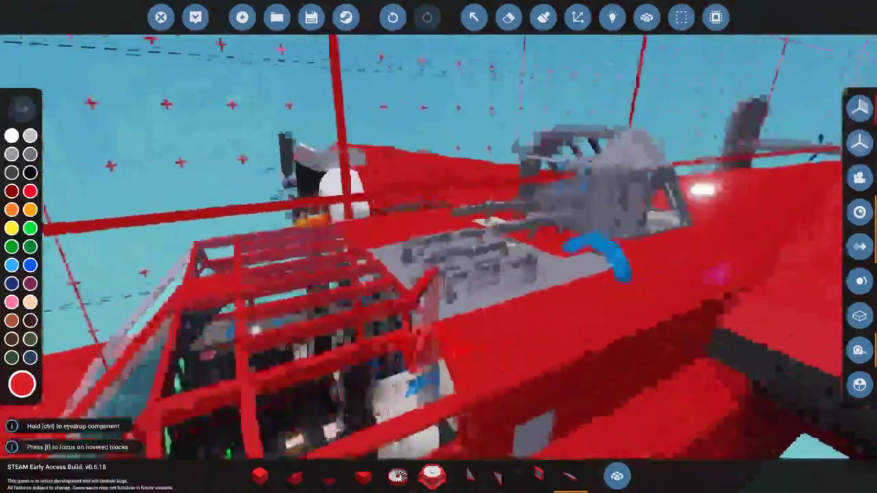
key("w")
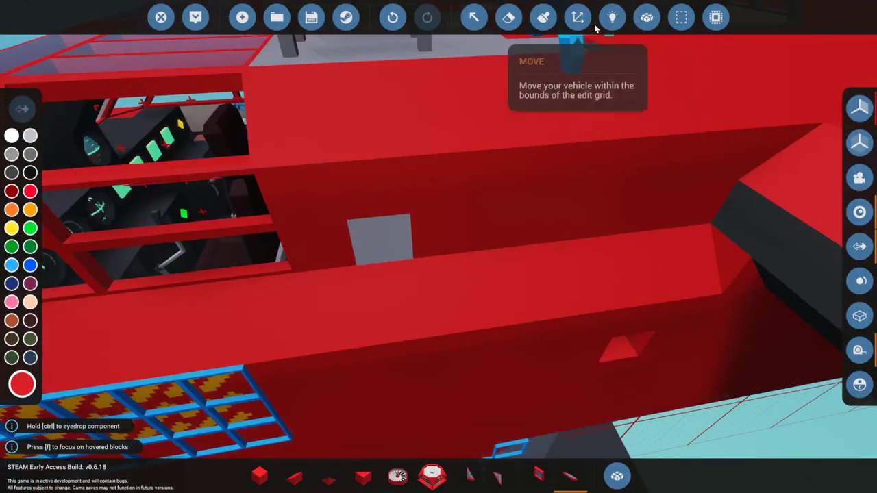
- Briefly enter and leave the logic view, then recentre on the red cabin
left_click(607, 19)
key("Escape")
key("w")
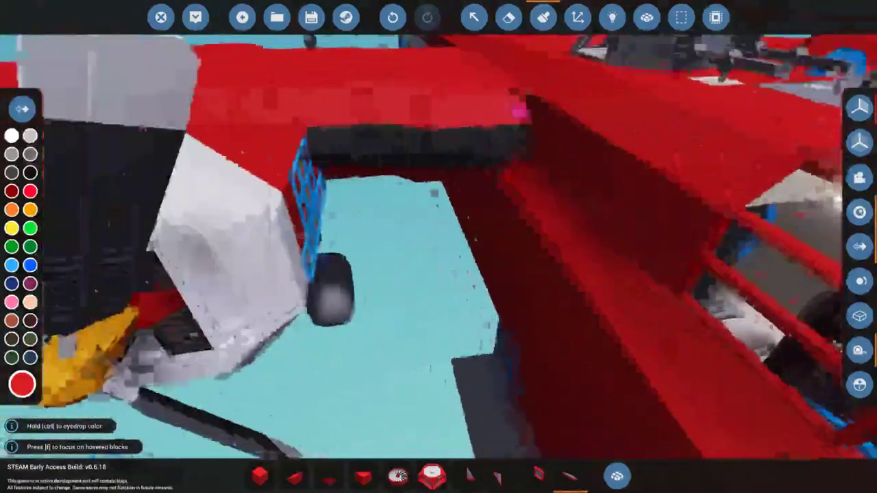
key("f")
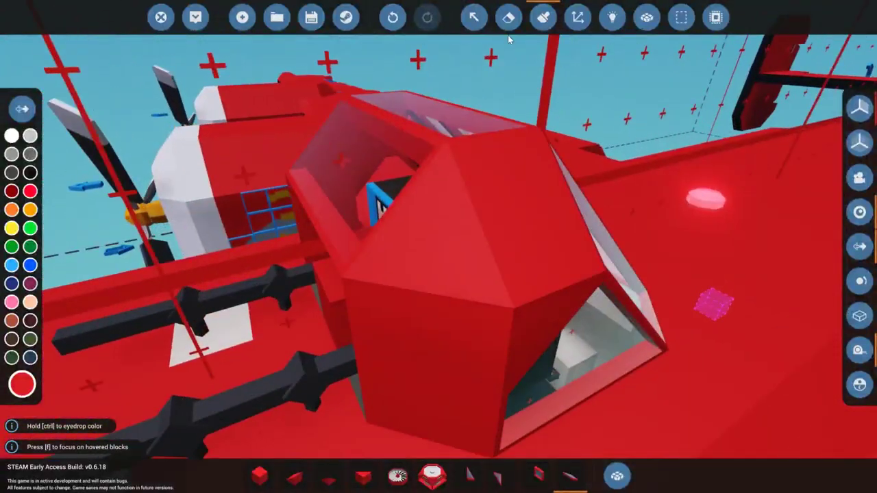
- Remove the ramp piece on the cabin's right and select the window pyramid
left_click(508, 21)
key("s")
key("w")
left_click(566, 485)
right_click(498, 280)
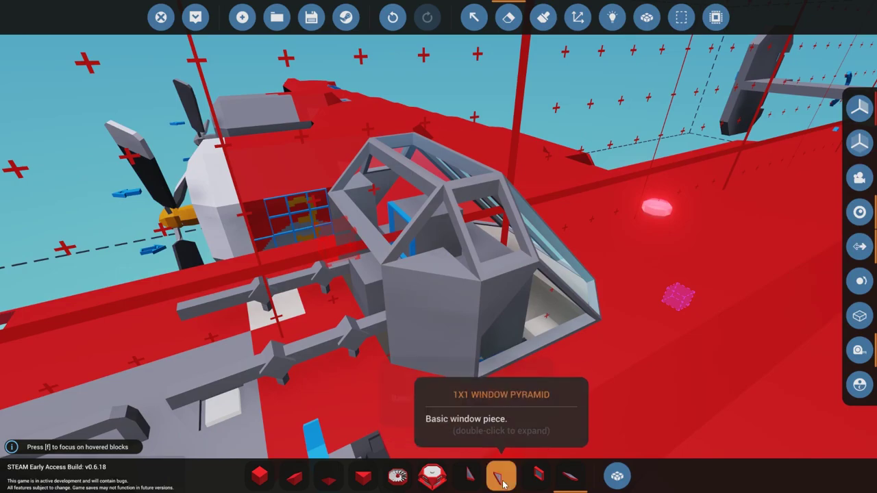
left_click(504, 483)
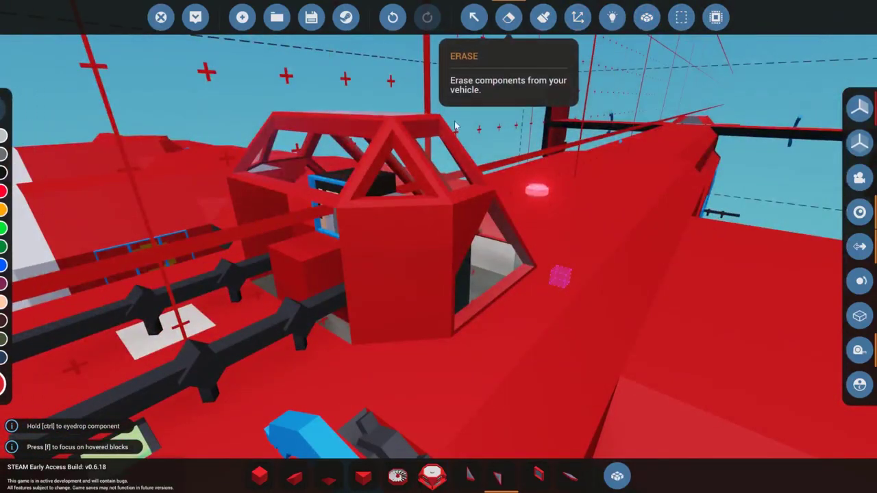
- Erase the block beneath the cockpit and select the 1x1 window piece
left_click(509, 17)
left_click(393, 294)
left_click(570, 476)
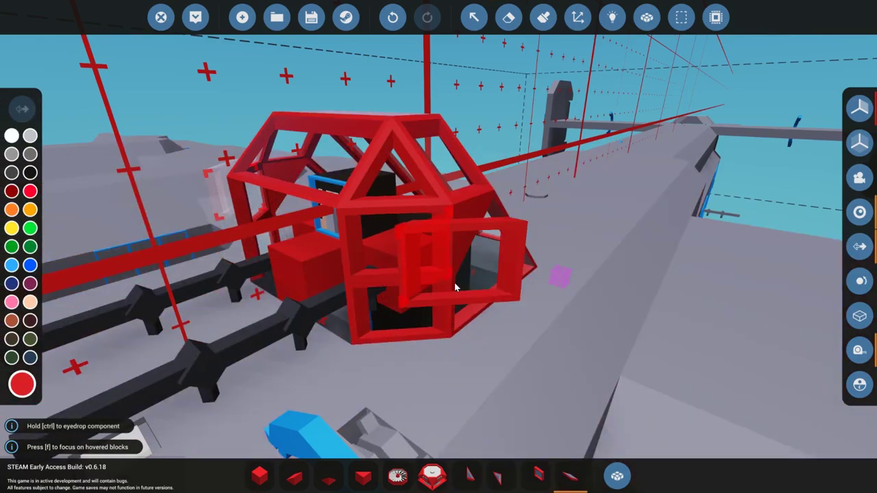
left_click_drag(455, 288, 549, 324)
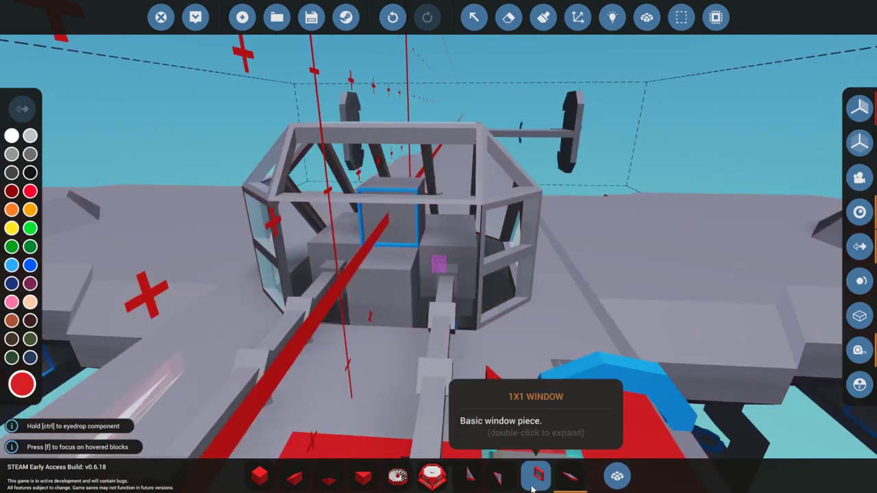
left_click(533, 486)
- Fly the view under the vehicle into the cockpit to reach the pilot's seat
key("f")
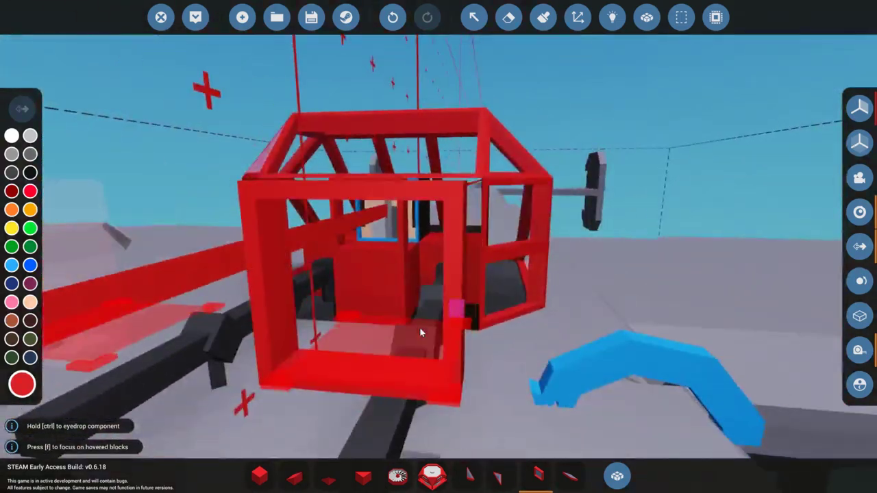
mouse_move(459, 316)
left_mouse_down()
mouse_move(412, 330)
mouse_move(384, 322)
left_mouse_up()
key("f")
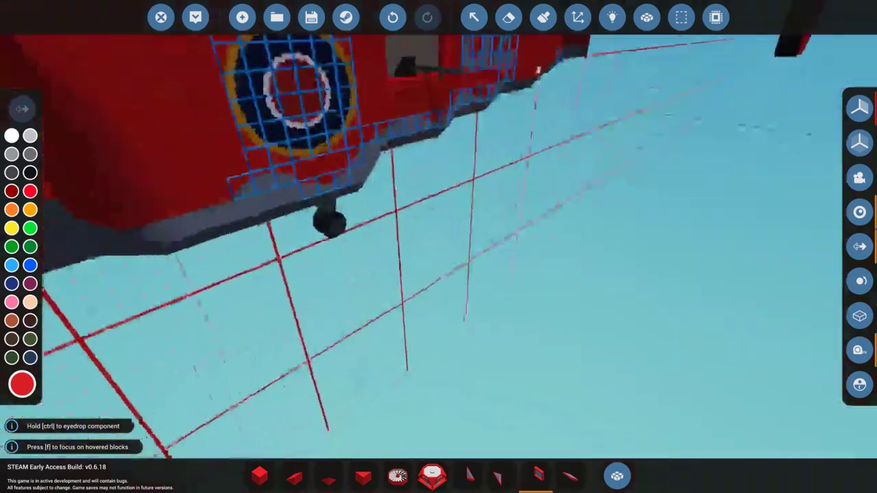
left_click_drag(438, 247, 604, 98)
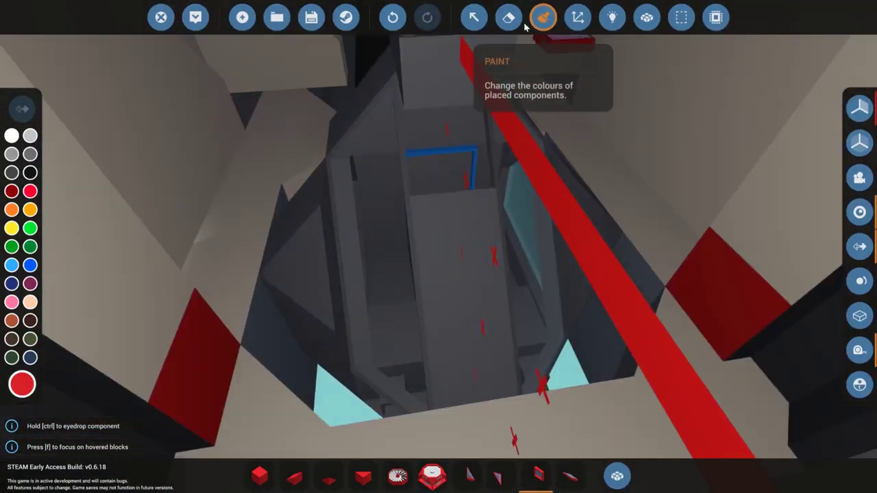
left_click(509, 18)
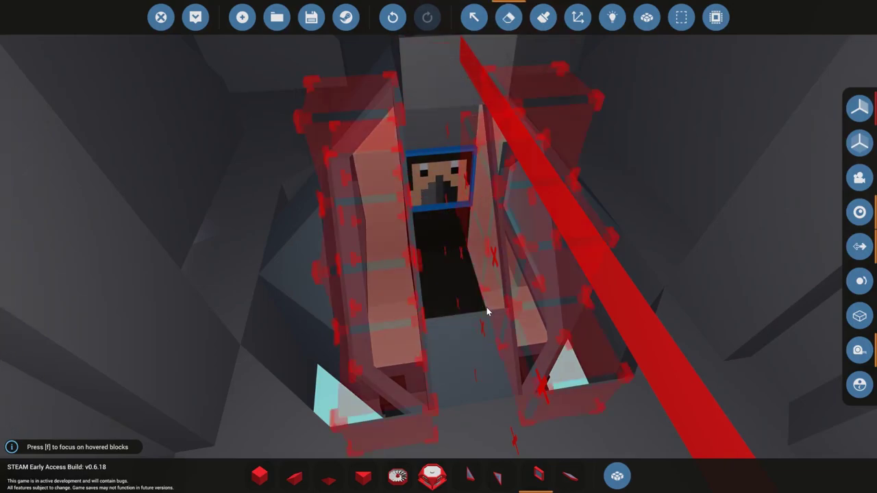
left_click_drag(487, 312, 451, 300)
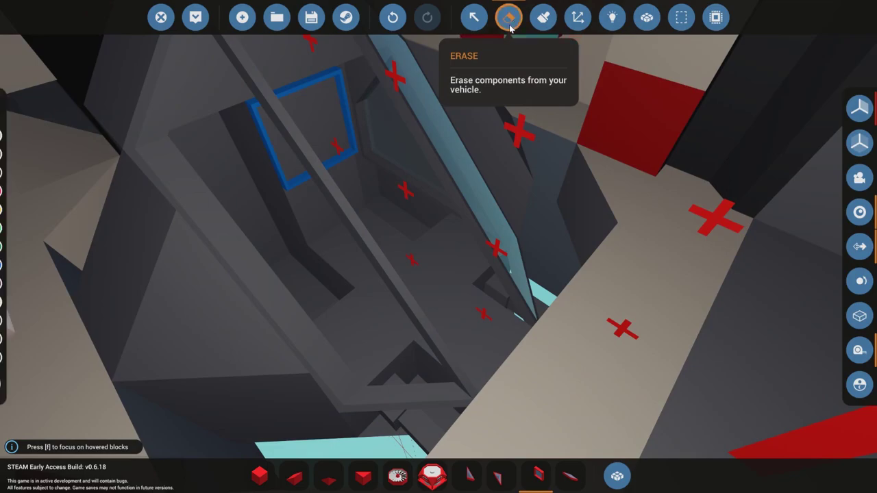
- Select a grey 1x1 window wedge and undo the last change inside the cockpit
left_click(510, 25)
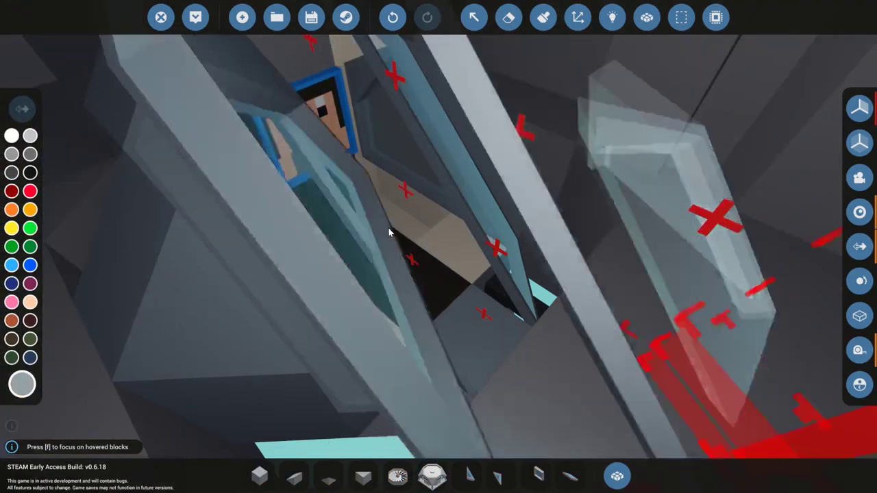
left_click(447, 220, "ctrl")
left_click(569, 476)
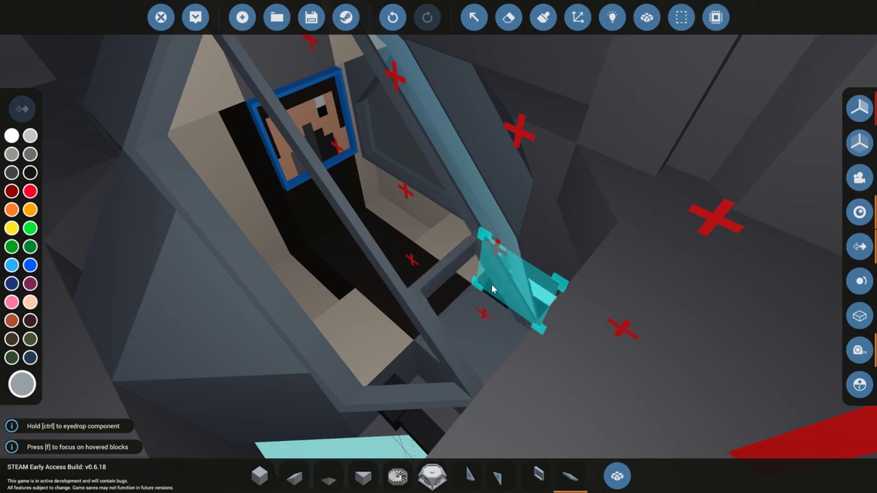
key("s")
key("ctrl+z")
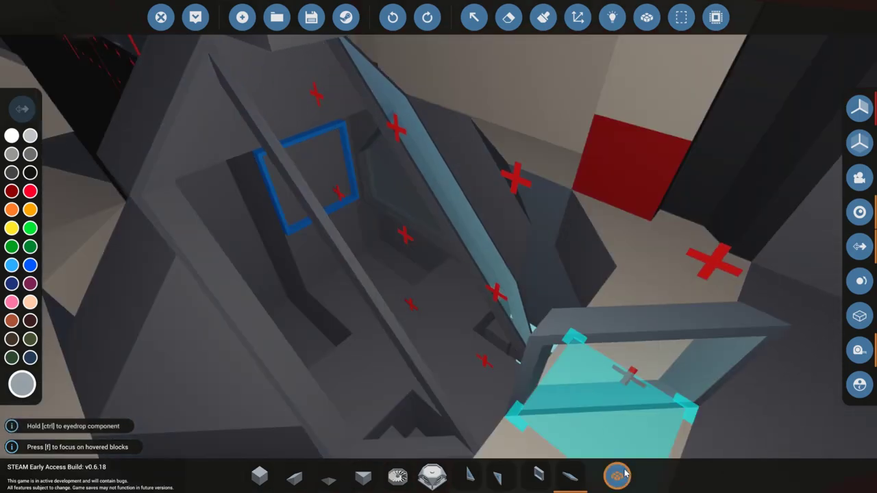
- Add the narrow angled window to the parts bar and select it
left_click(616, 476)
left_click(430, 482)
left_click(617, 475)
- Place a window piece in the cockpit, erase the red side panel, and select the 1x1 wedge
left_click(458, 257)
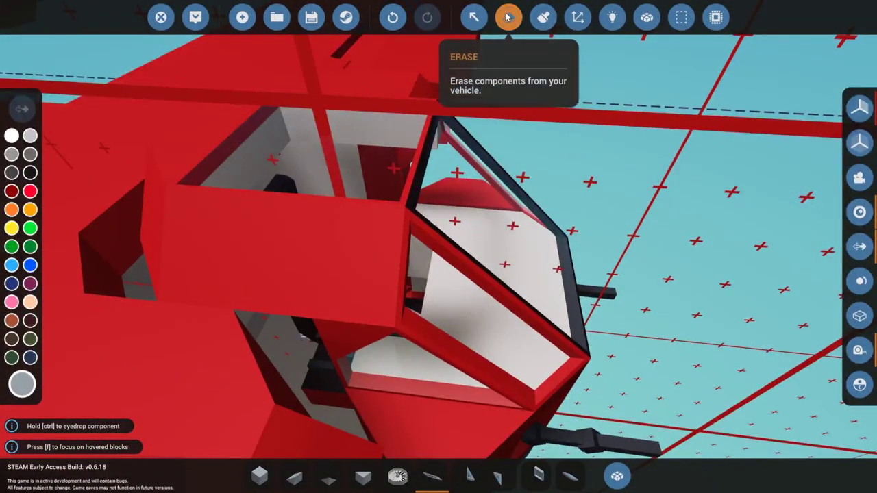
left_click(508, 17)
left_click(227, 237)
left_click(466, 469)
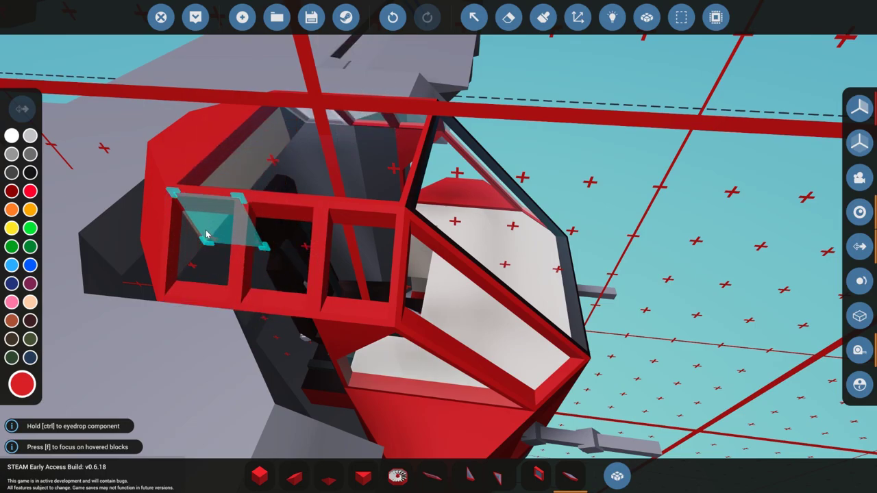
mouse_move(223, 234)
left_mouse_down()
mouse_move(124, 226)
mouse_move(206, 233)
left_mouse_up()
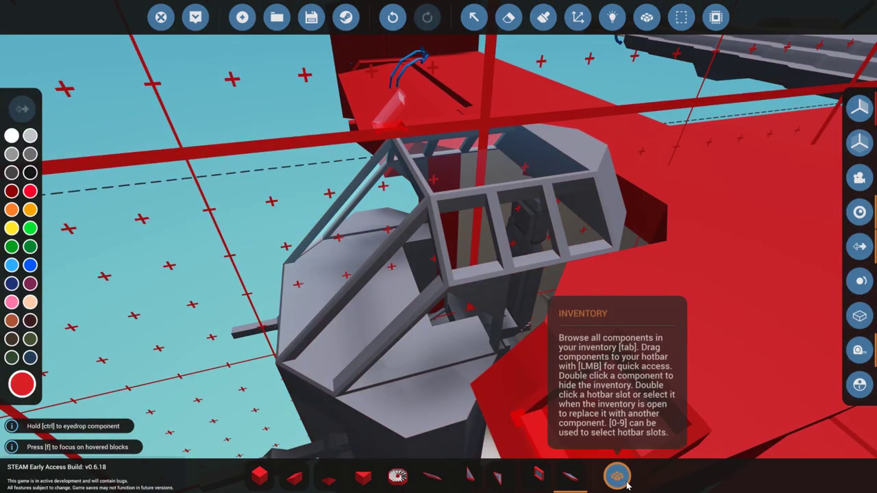
- Open and close the parts inventory, then choose another window piece
left_click(617, 476)
left_click(617, 476)
left_click(508, 17)
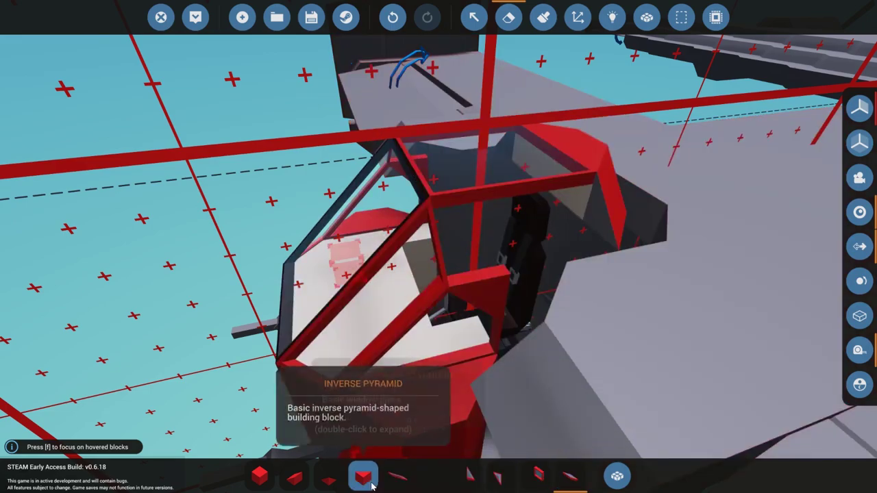
left_click(397, 476)
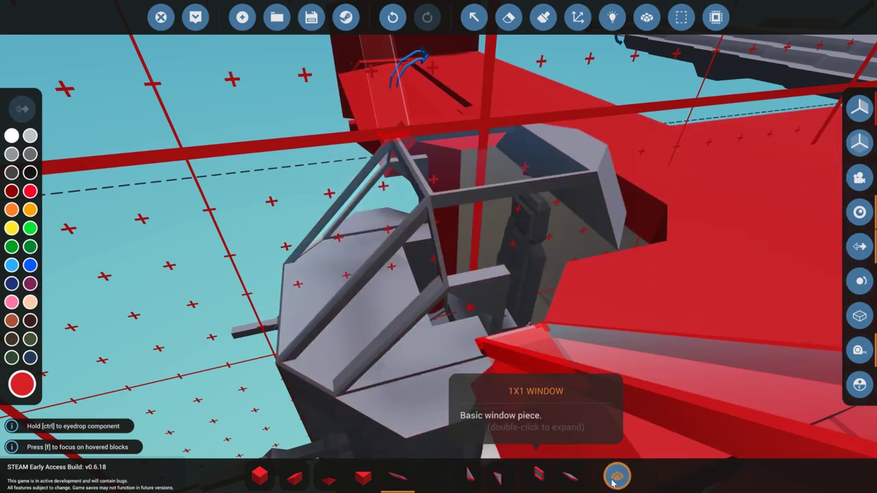
- Add the small angled window to the parts bar and select it
key("Tab")
left_click(435, 478)
left_click(617, 476)
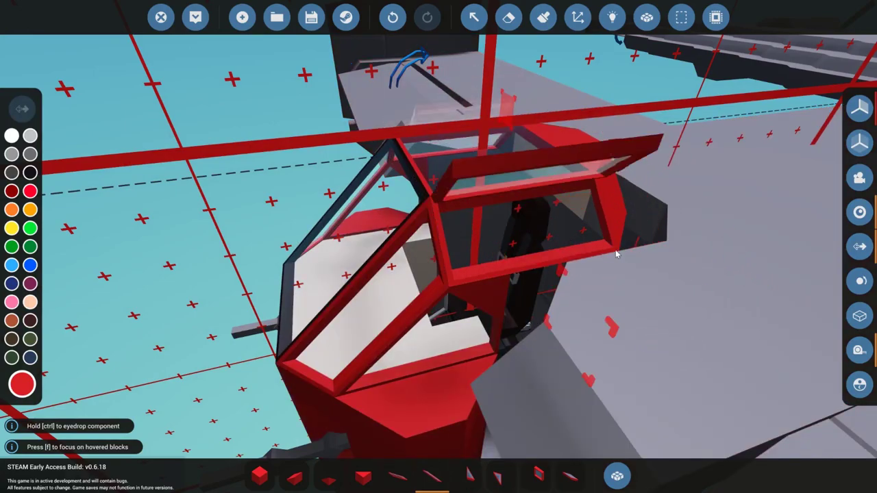
mouse_move(519, 208)
left_mouse_down()
mouse_move(439, 246)
mouse_move(411, 246)
mouse_move(384, 226)
mouse_move(411, 233)
left_mouse_up()
- Save the aircraft over B24J_MoviePlane, confirming the overwrite
left_click(309, 18)
left_click(662, 164)
left_click(474, 361)
left_click(277, 17)
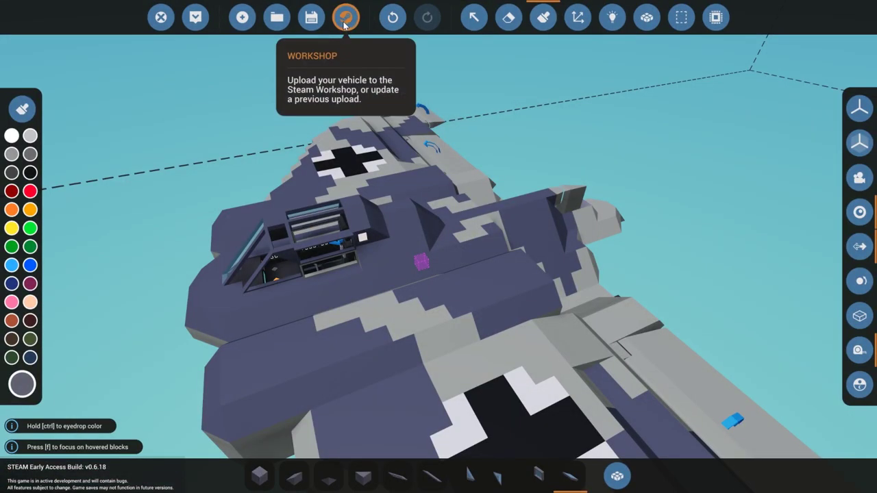
- Load the Horten Ho 229 from the saved vehicles into the editor
left_click(346, 21)
left_click(555, 190)
left_click(319, 193)
- Set the upload to overwrite the Horten Ho 229 V3 entry and remove '(Advanced Mode) ' from the name
left_click(346, 18)
mouse_move(634, 128)
left_mouse_down()
mouse_move(642, 248)
mouse_move(635, 328)
left_mouse_up()
left_click(412, 250)
left_click(473, 305)
key("BackSpace")
- Start uploading the updated Horten Ho 229 to the Steam Workshop
left_click(717, 452)
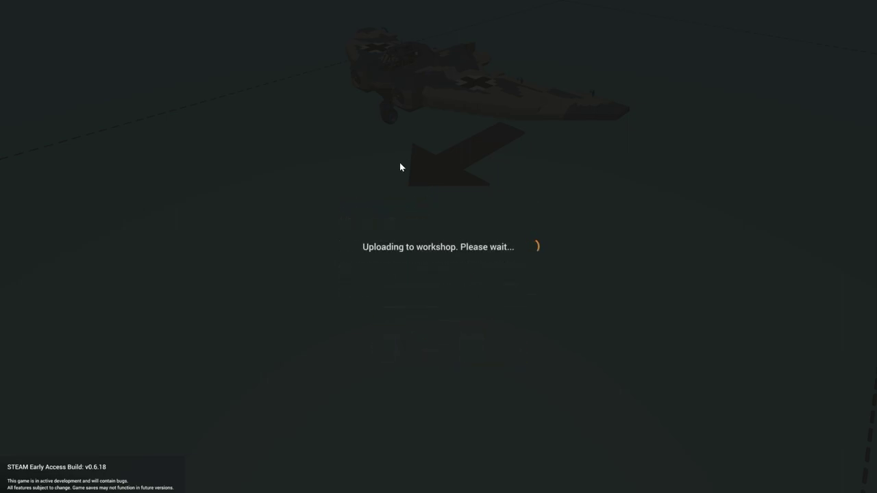